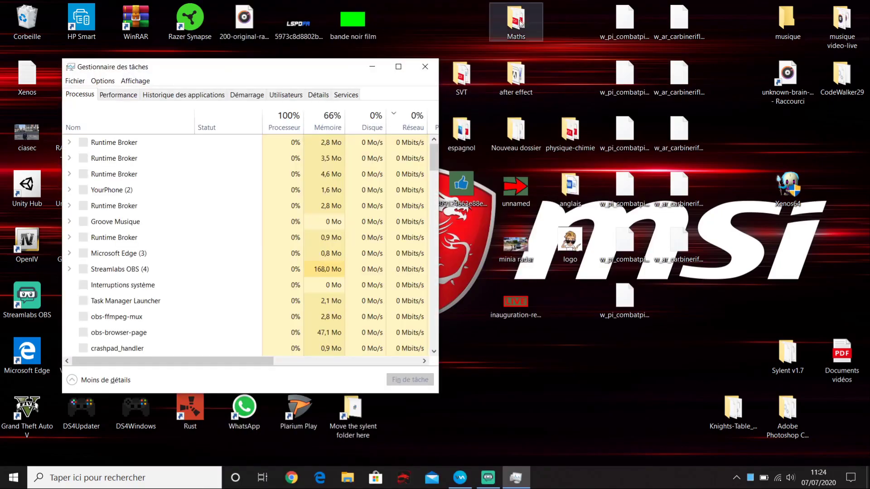
pyautogui.click(574, 394)
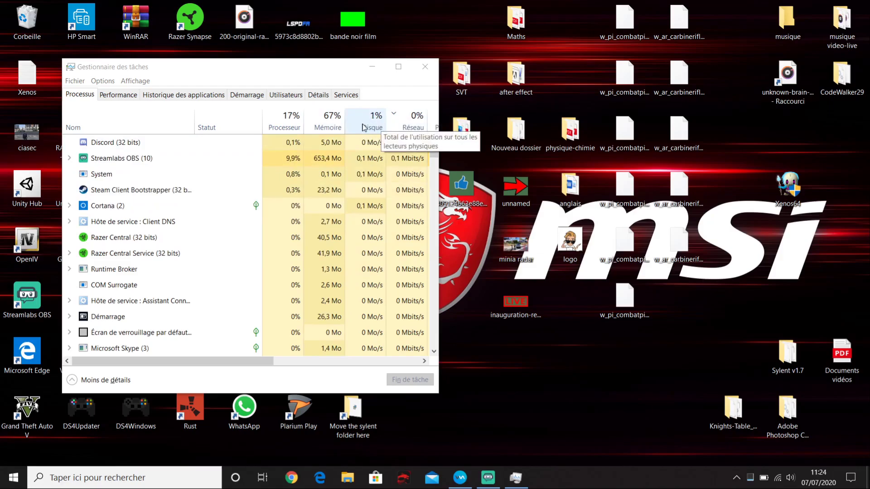
pyautogui.moveTo(252, 360); pyautogui.dragTo(253, 388)
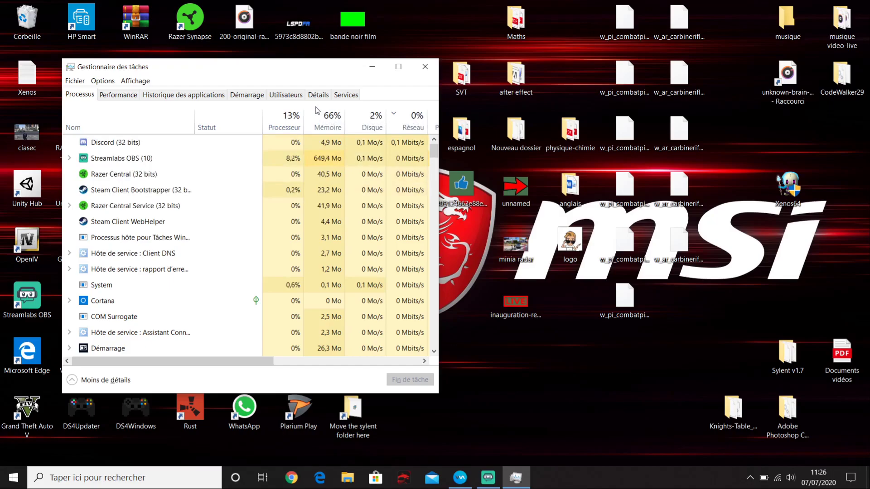
# Step: End the Discord (32 bits) processes at the head of the process list and the most memory-hungry one farther down
pyautogui.click(122, 143)
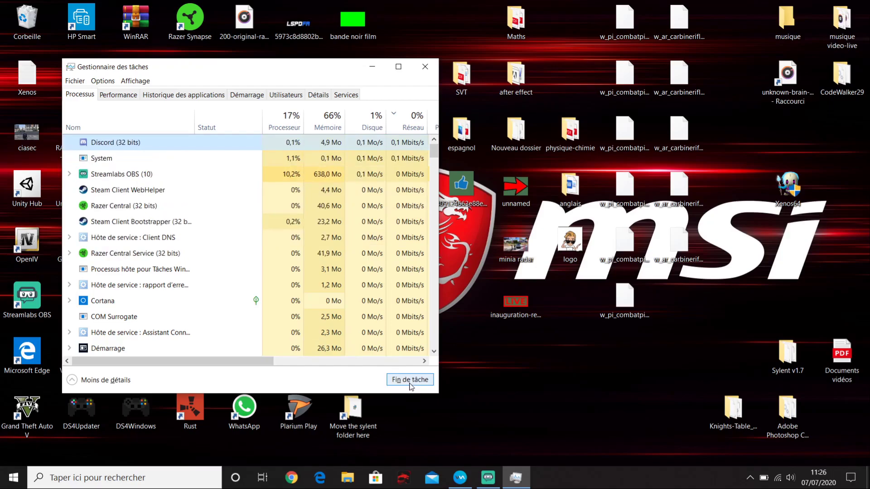
pyautogui.click(411, 385)
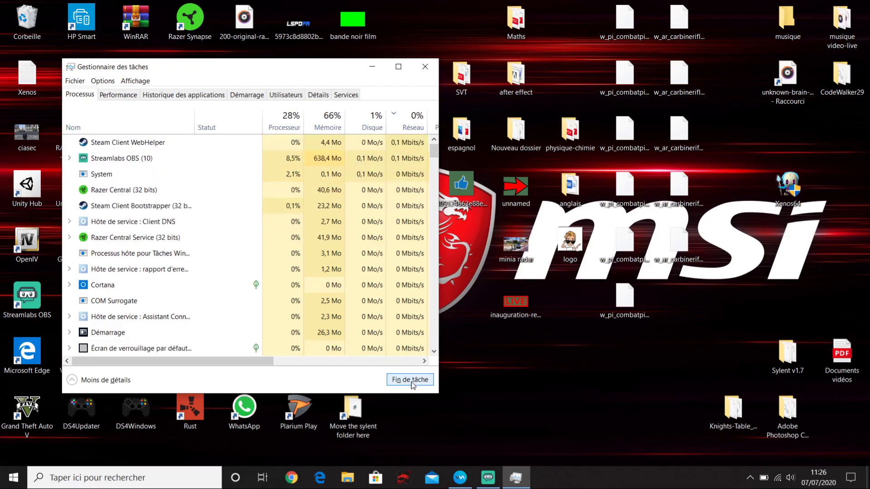
pyautogui.click(125, 159)
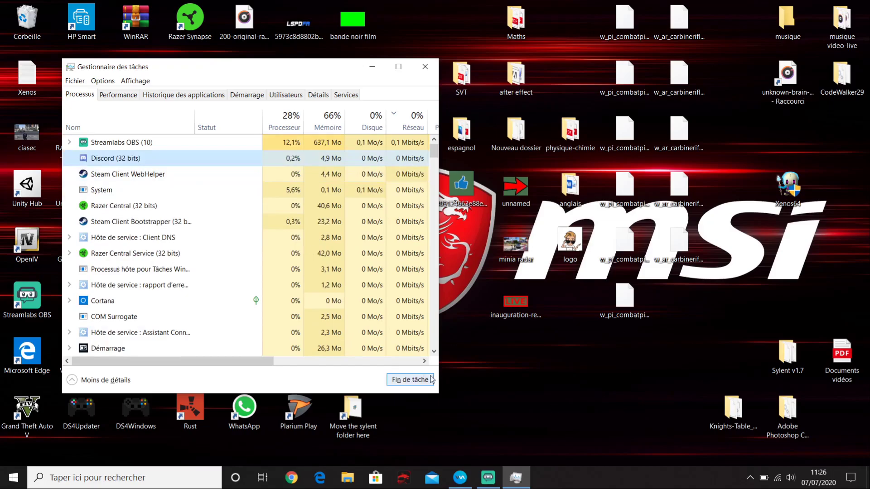
pyautogui.click(411, 379)
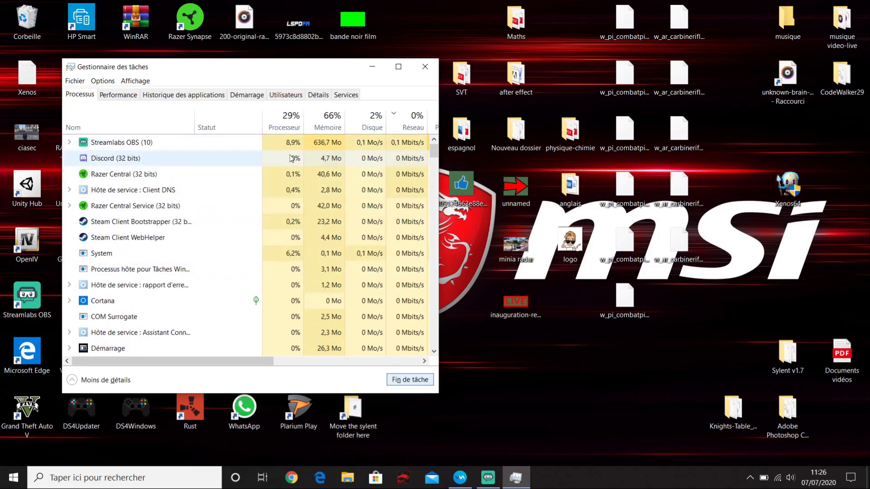
pyautogui.moveTo(433, 156); pyautogui.dragTo(457, 271)
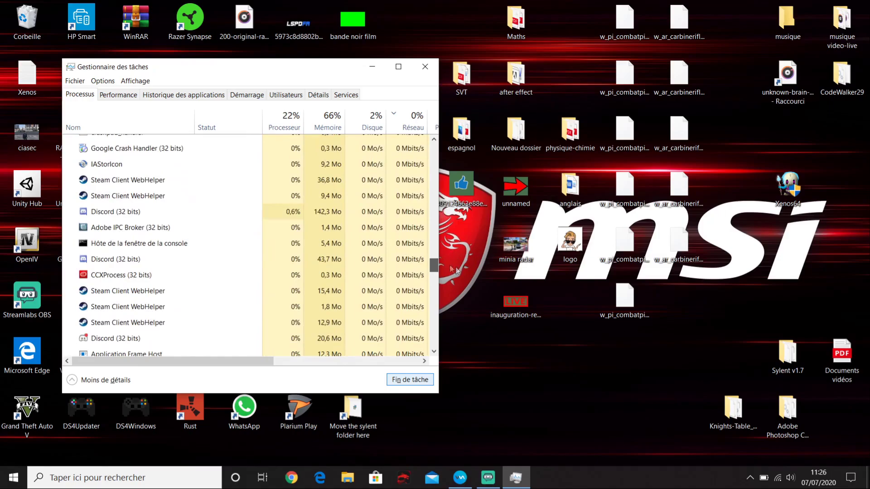
pyautogui.click(132, 212)
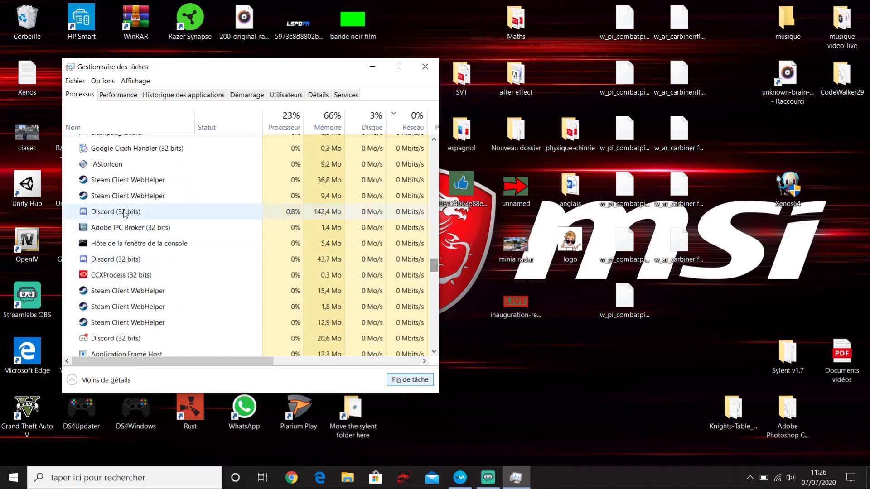
pyautogui.click(417, 381)
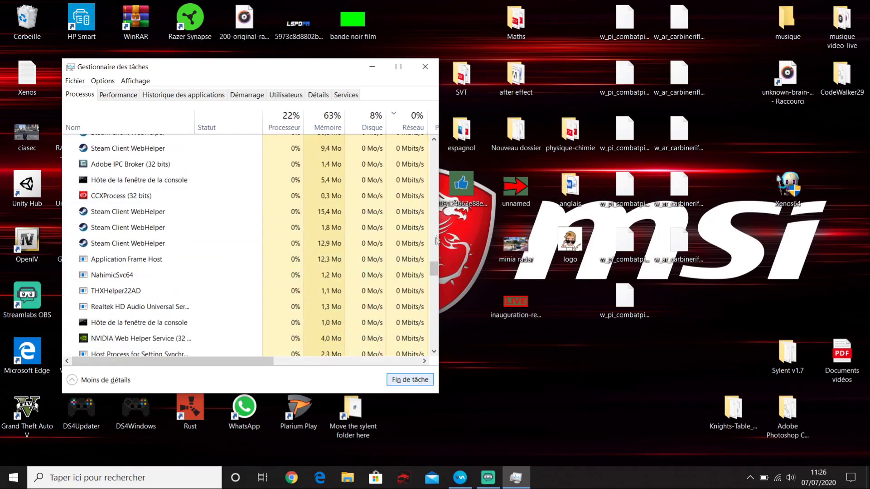
pyautogui.moveTo(431, 268); pyautogui.dragTo(434, 151)
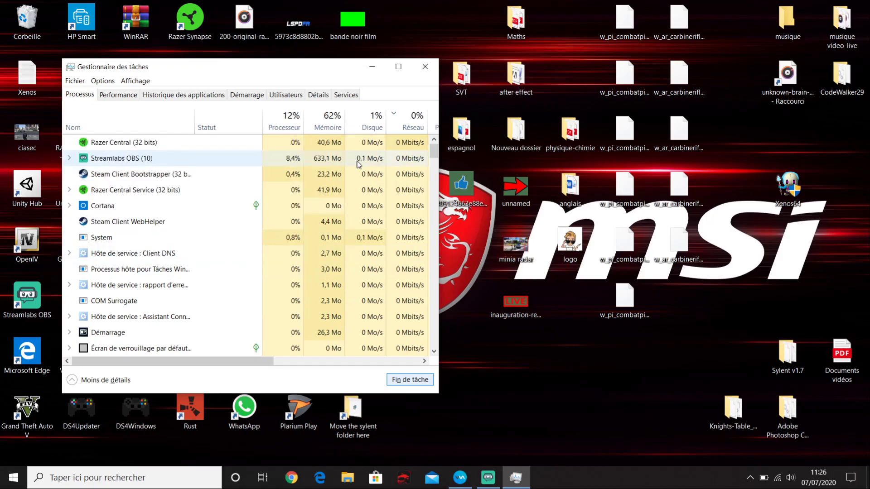
# Step: Put the task manager aside, free up the computer's memory with MSI Dragon Center, and close it
pyautogui.click(370, 67)
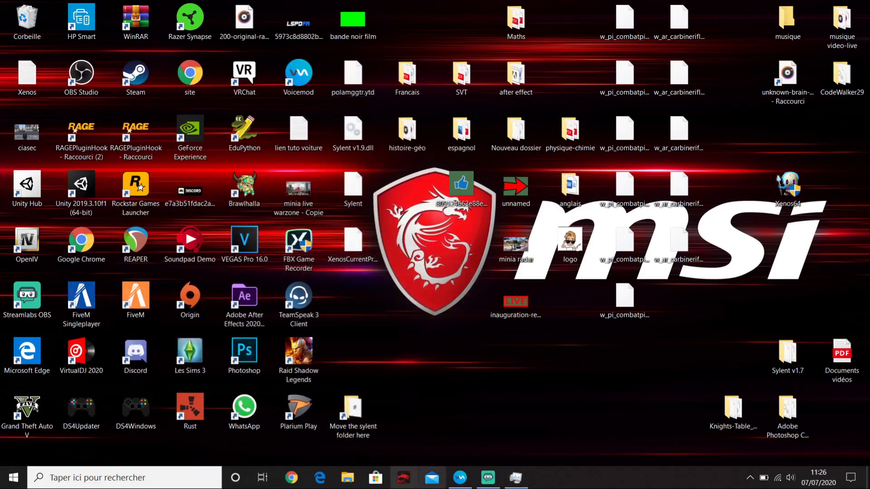
pyautogui.click(403, 481)
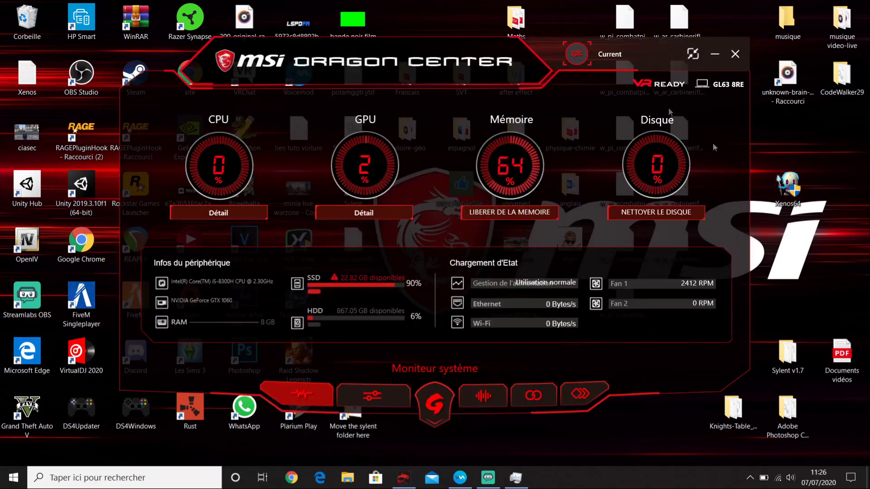
pyautogui.click(510, 213)
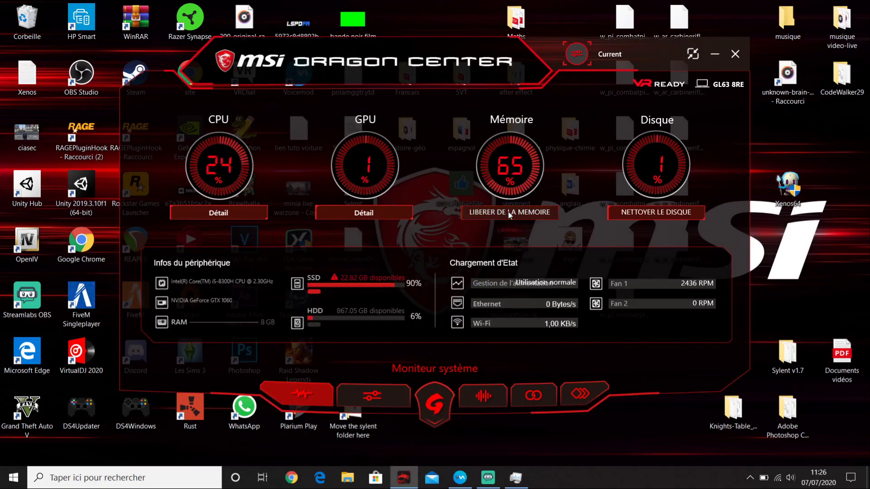
pyautogui.click(734, 54)
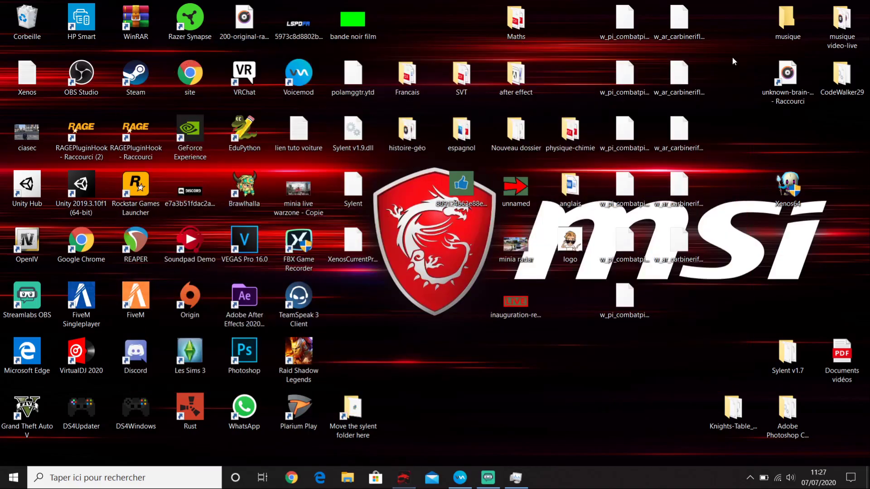
# Step: Return to the task manager and review the running processes sorted by network usage and by memory usage
pyautogui.click(516, 478)
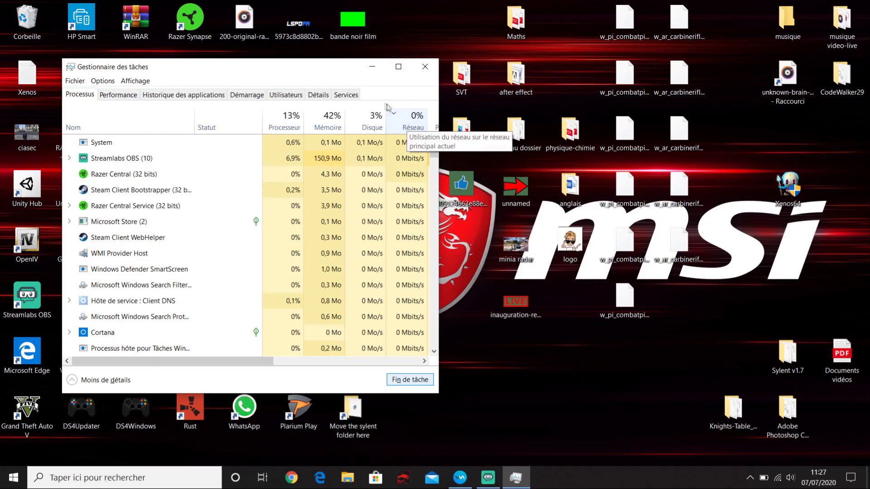
pyautogui.click(406, 125)
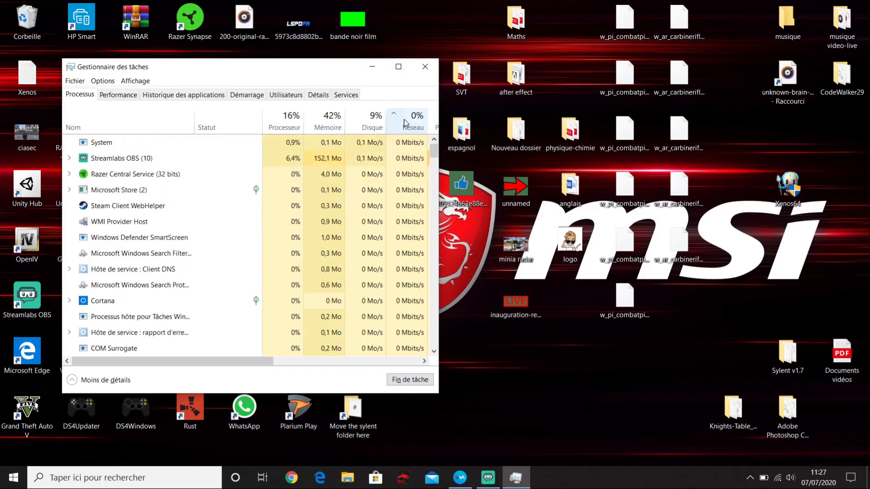
pyautogui.click(406, 123)
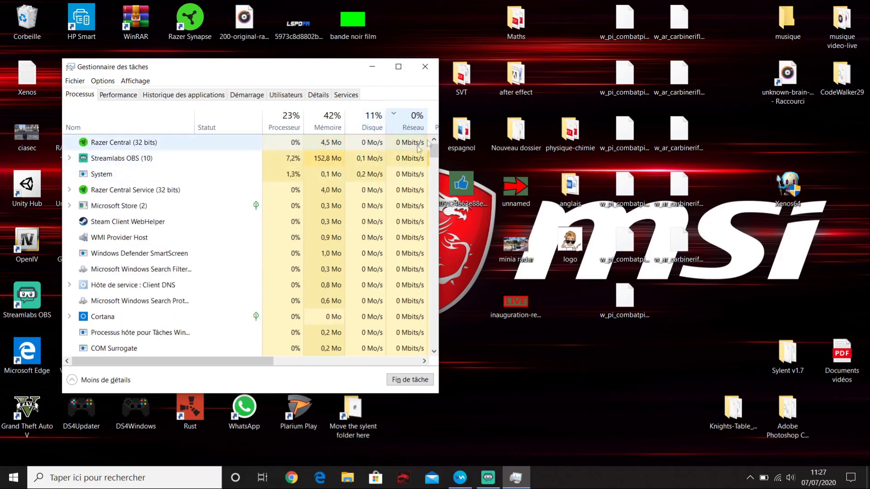
pyautogui.click(334, 127)
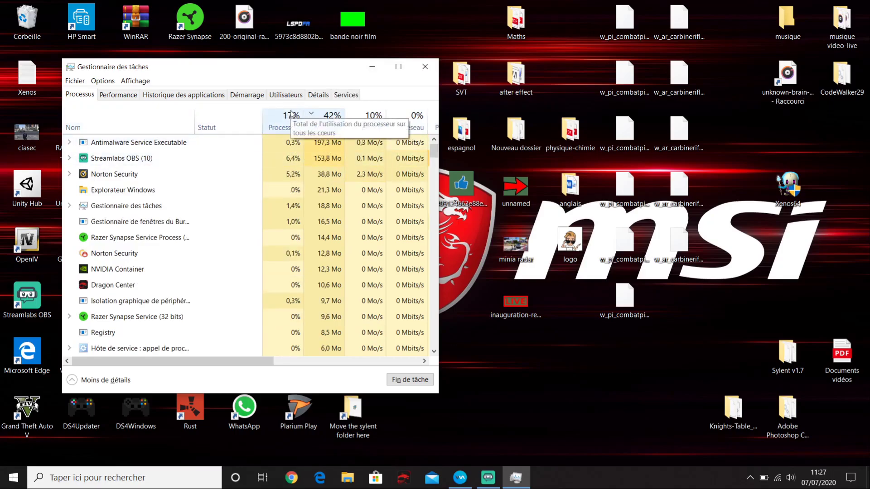
pyautogui.click(415, 123)
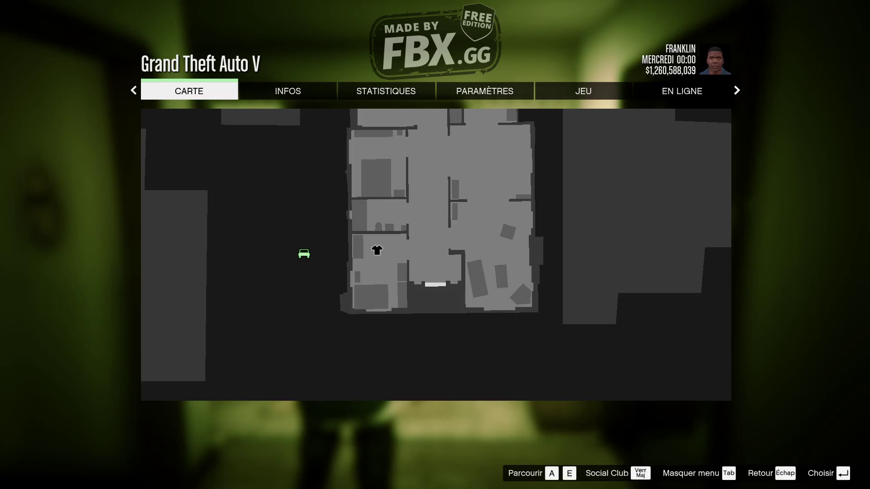
# Step: View the game's advanced graphics settings and enter its Graphismes settings
pyautogui.click(491, 95)
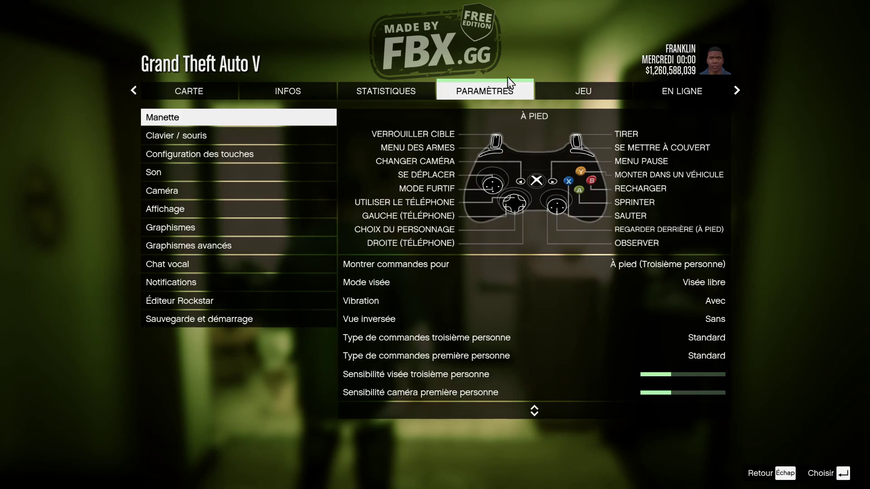
pyautogui.click(182, 230)
pyautogui.click(200, 249)
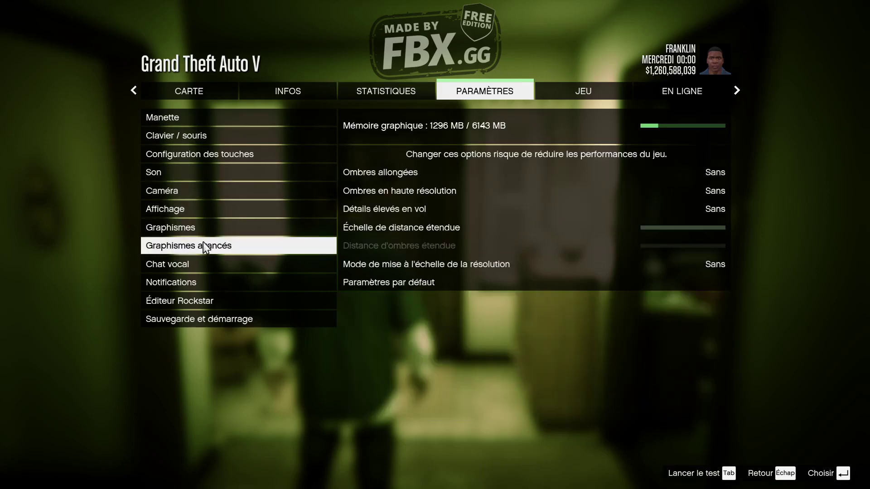
pyautogui.click(192, 232)
pyautogui.click(191, 233)
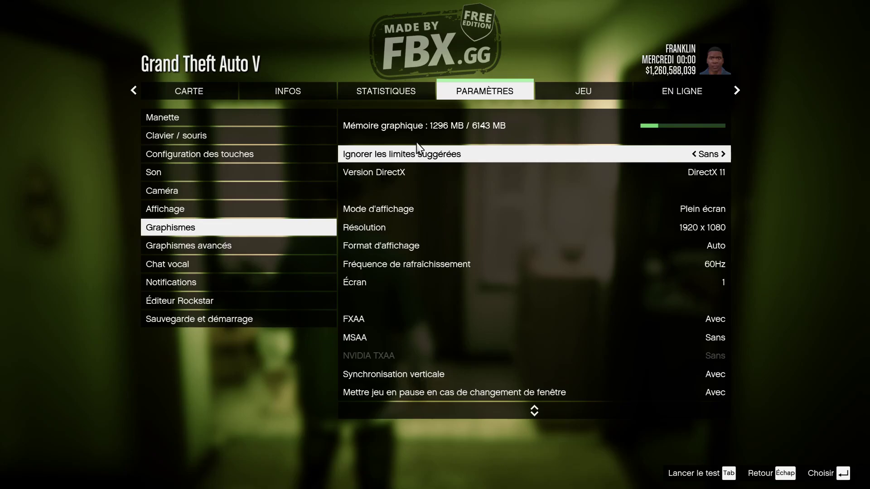
# Step: Examine the Graphismes options, including display mode, resolution, aspect format, refresh rate and screen
pyautogui.press('Down')
pyautogui.press('Down')
pyautogui.press('Down')
pyautogui.press('Down')
pyautogui.press('Down')
pyautogui.press('Down')
pyautogui.press('Up')
pyautogui.press('Up')
pyautogui.press('Up')
pyautogui.press('Down')
pyautogui.press('Down')
pyautogui.press('Down')
pyautogui.press('Down')
pyautogui.press('Down')
pyautogui.press('Up')
pyautogui.press('Up')
pyautogui.press('Up')
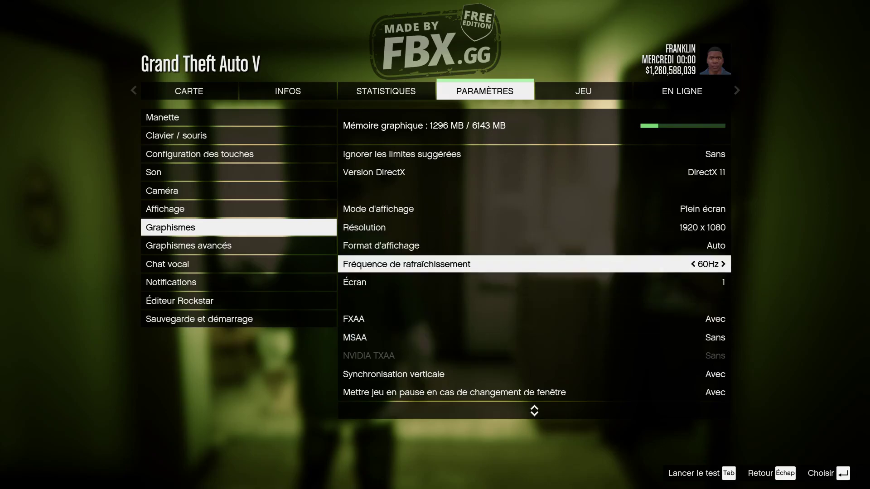